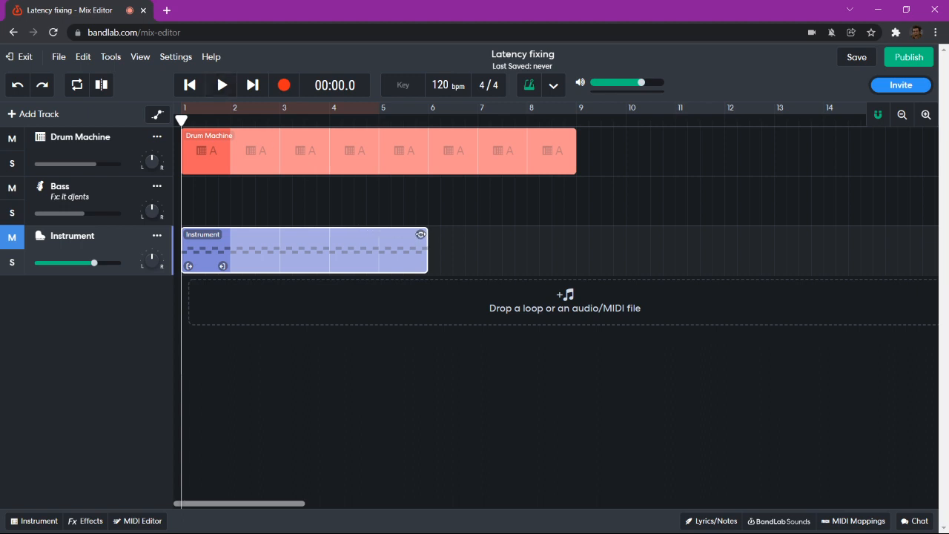
# - Loop the Instrument clip out to bar 9 and audition it with the metronome off
pyautogui.moveTo(421, 235); pyautogui.dragTo(571, 242)
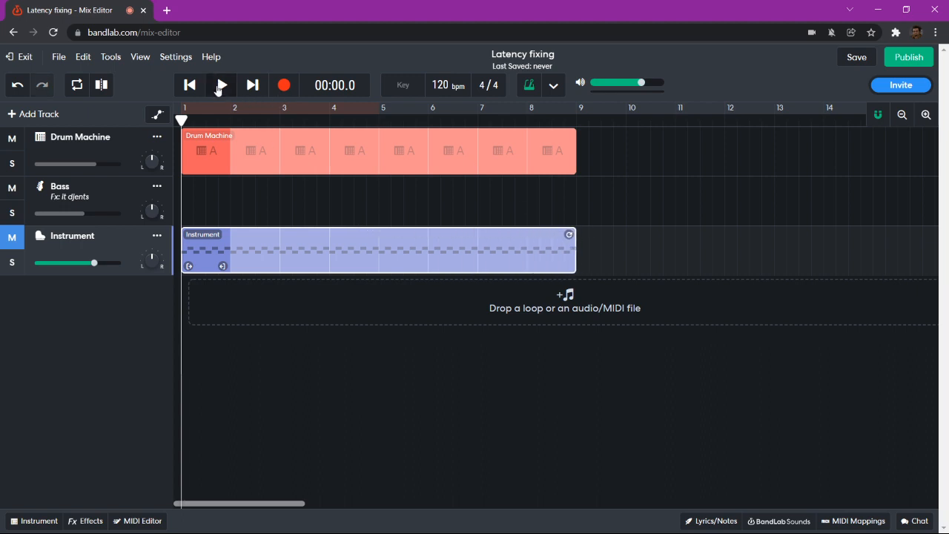
pyautogui.click(219, 86)
pyautogui.click(525, 92)
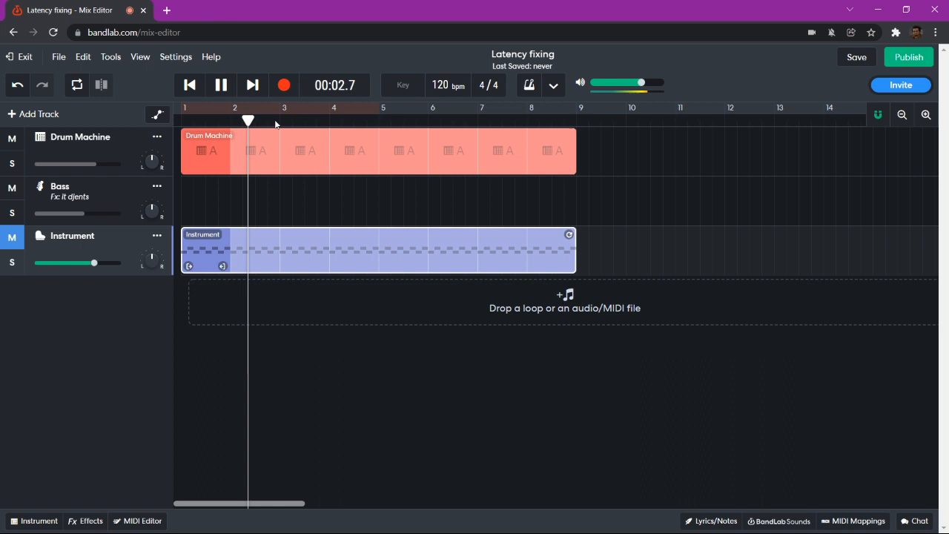
pyautogui.click(221, 89)
# - Rewind to the start, turn the metronome back on, and select the Bass track
pyautogui.click(192, 88)
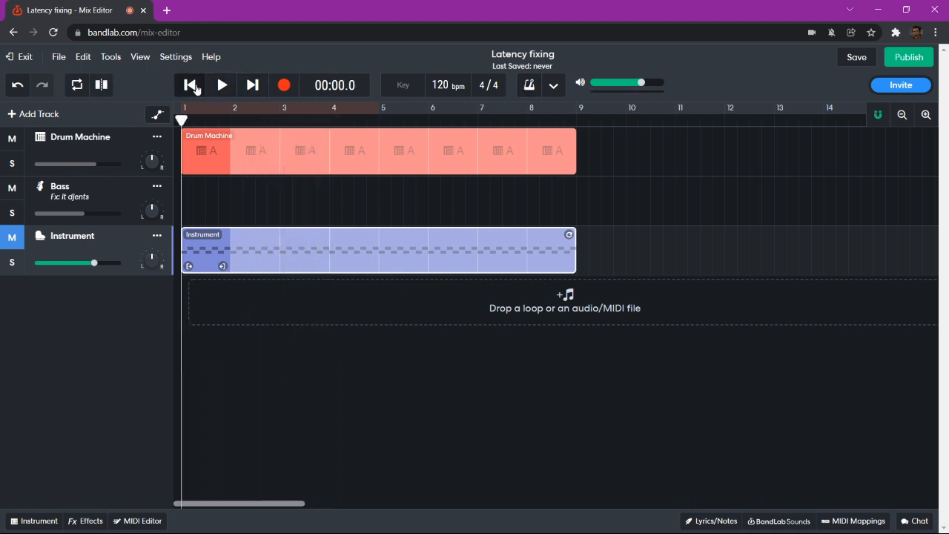
pyautogui.click(530, 90)
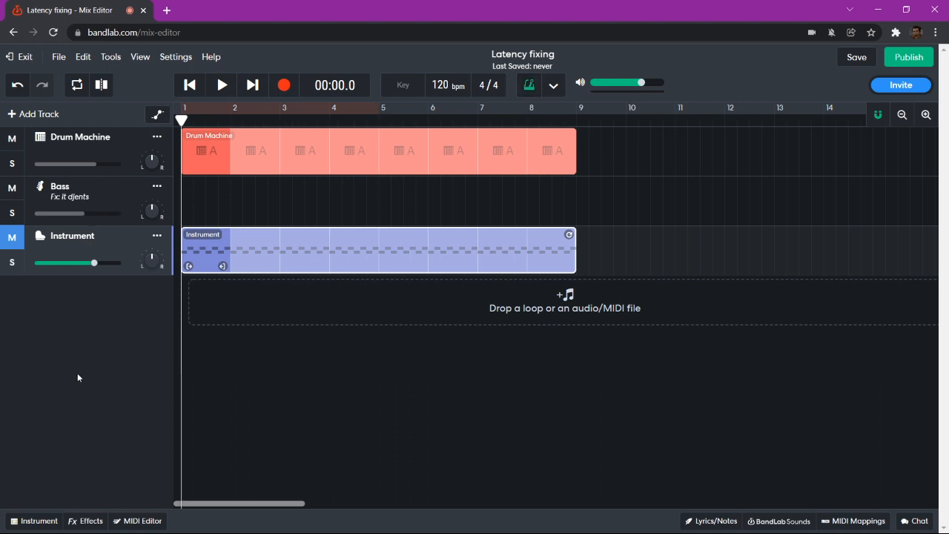
pyautogui.click(126, 215)
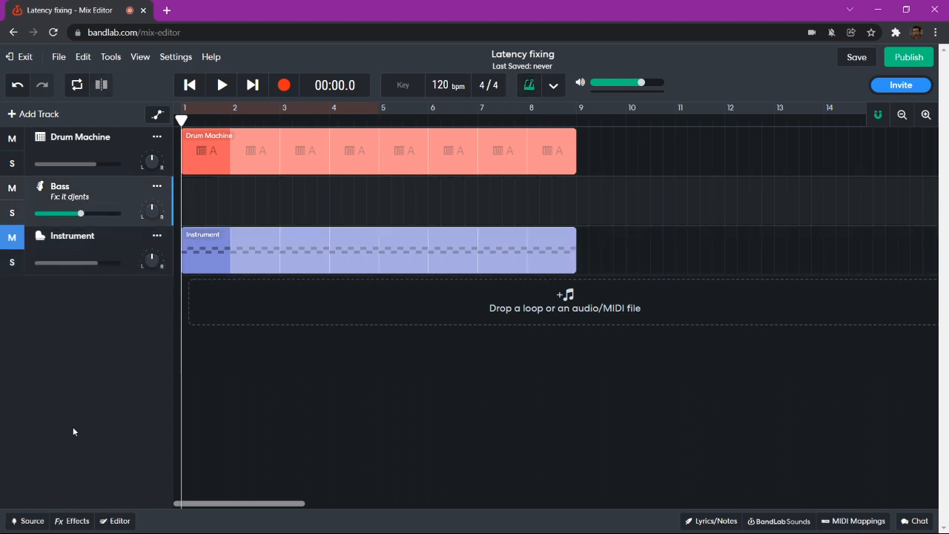
pyautogui.click(41, 522)
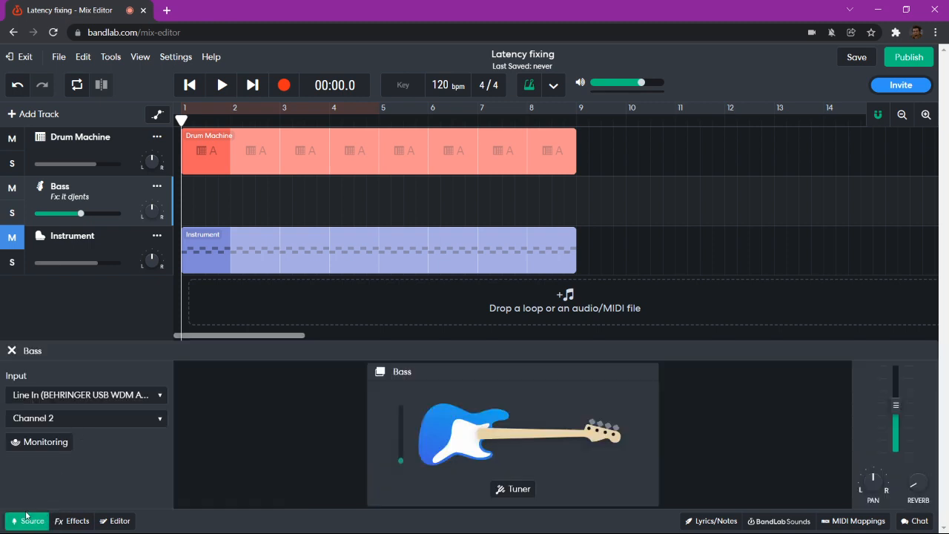
pyautogui.click(25, 522)
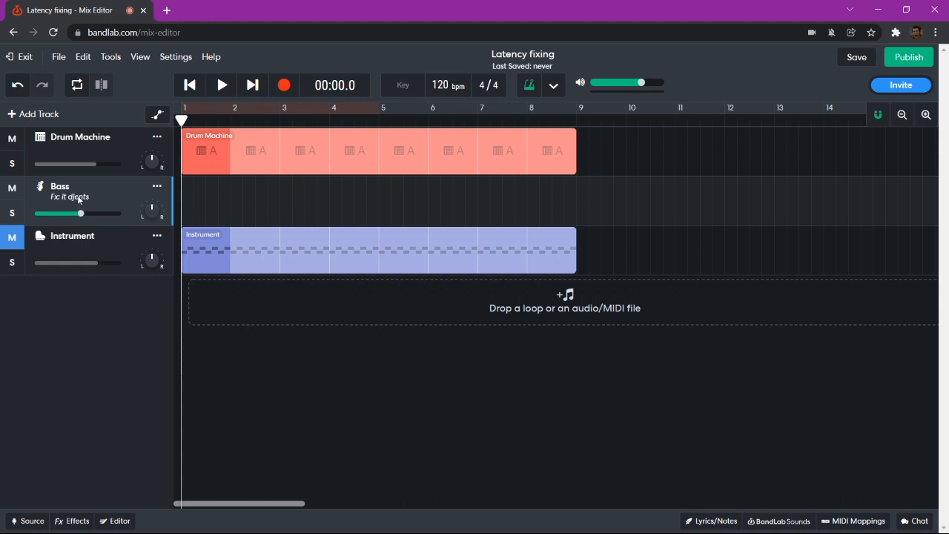
pyautogui.click(67, 520)
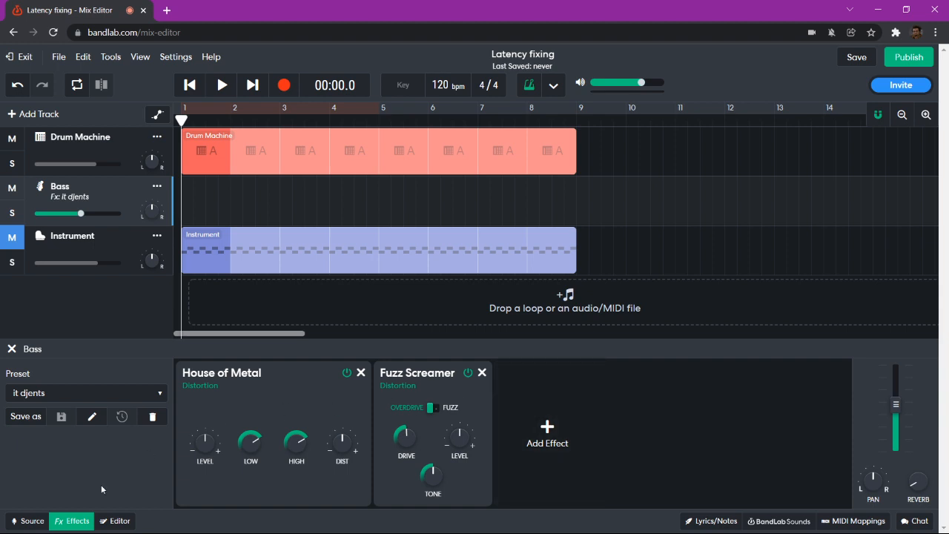
pyautogui.click(74, 518)
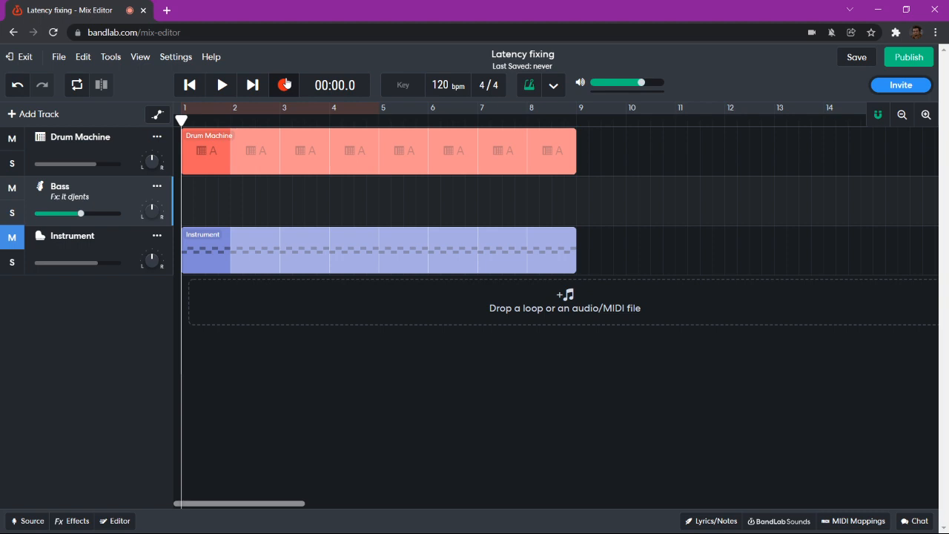
pyautogui.click(282, 85)
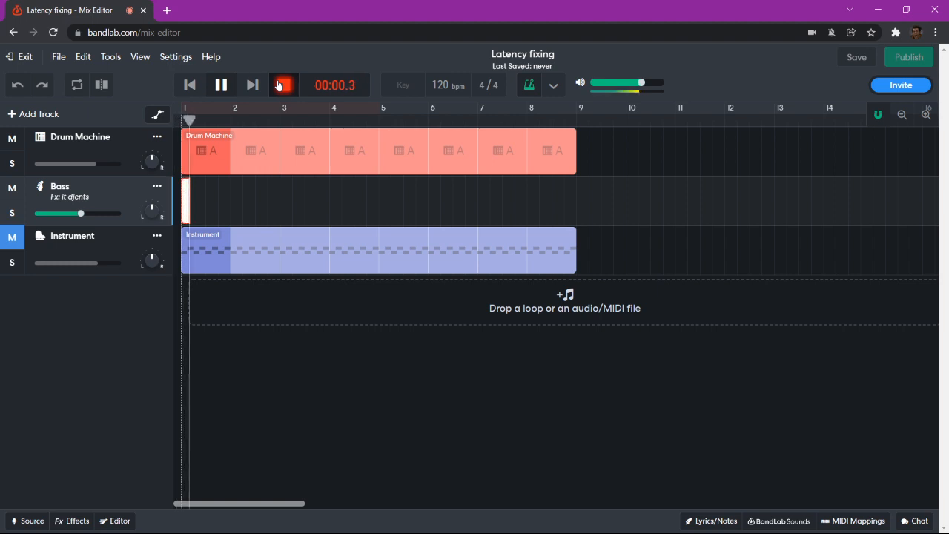
pyautogui.click(279, 85)
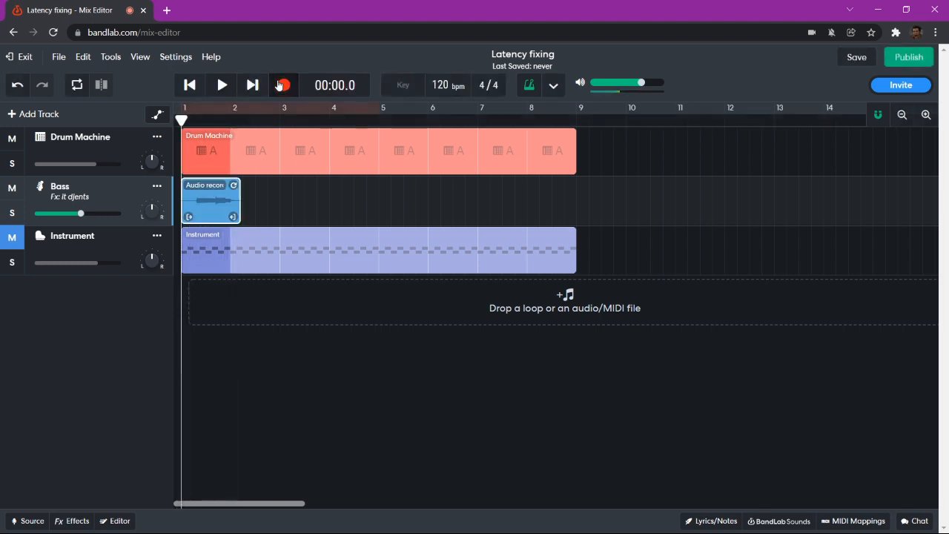
pyautogui.click(279, 86)
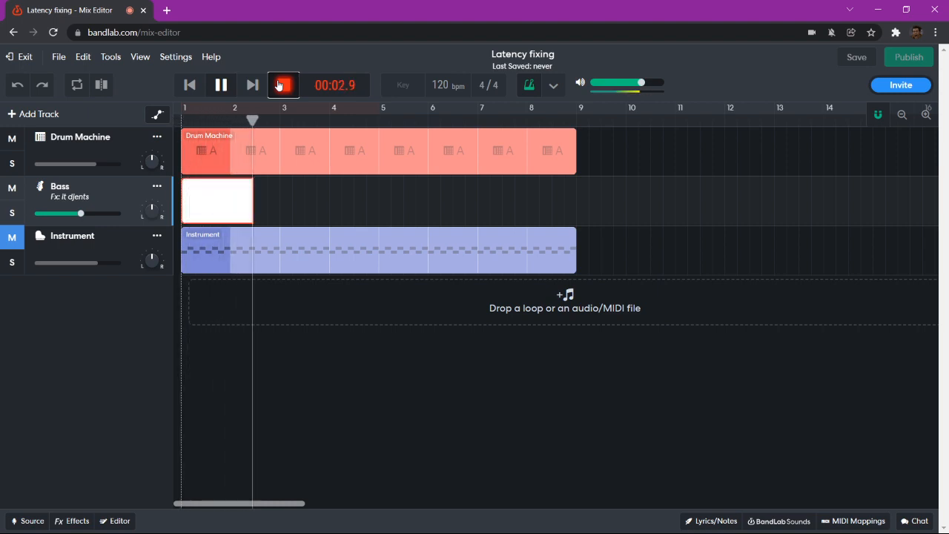
pyautogui.click(280, 85)
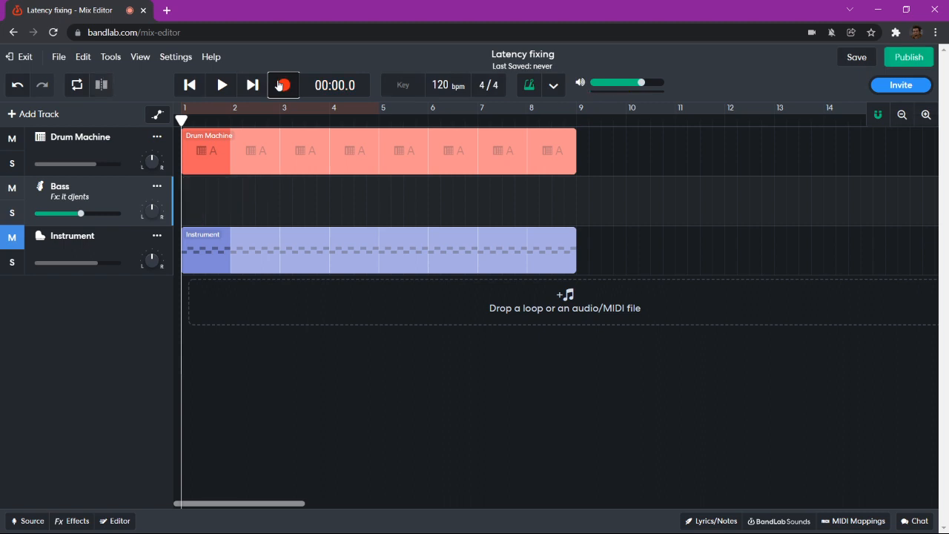
pyautogui.click(280, 85)
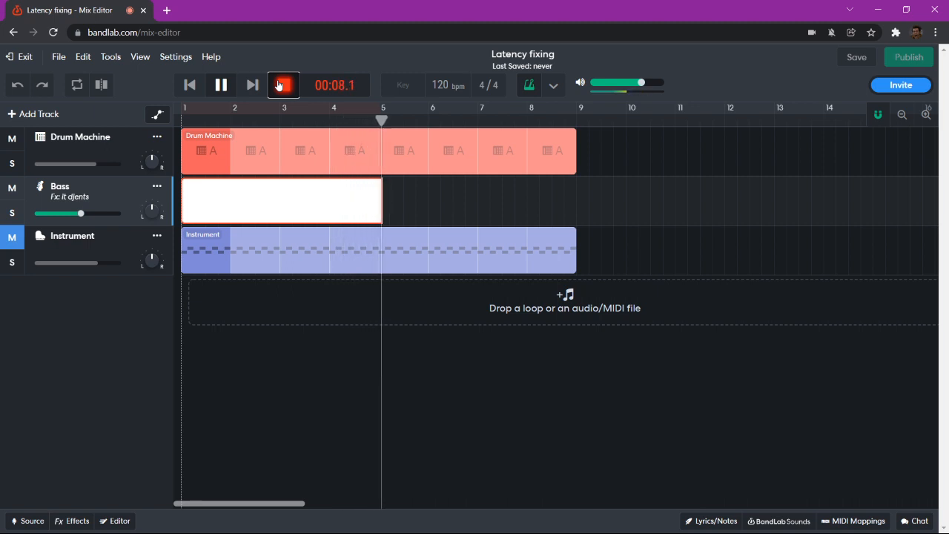
pyautogui.click(279, 86)
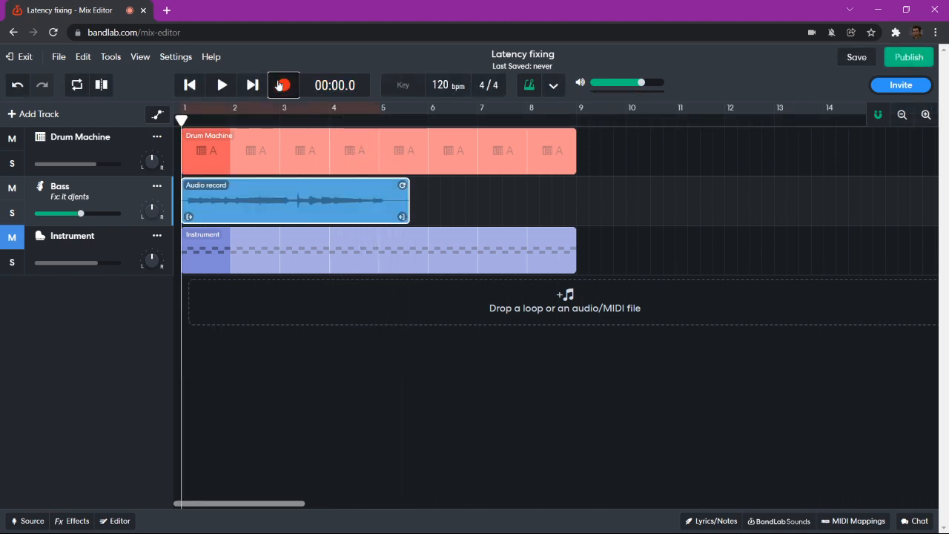
pyautogui.press('Delete')
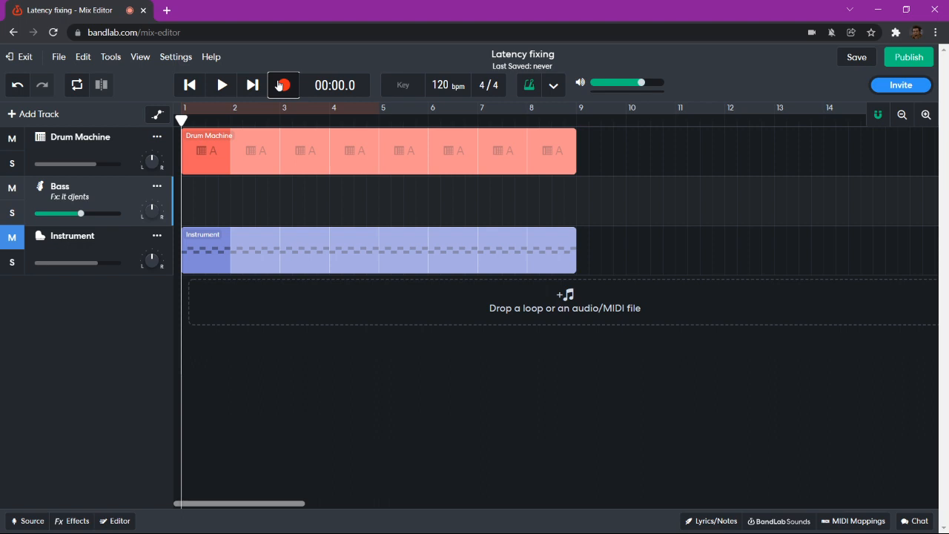
pyautogui.click(279, 86)
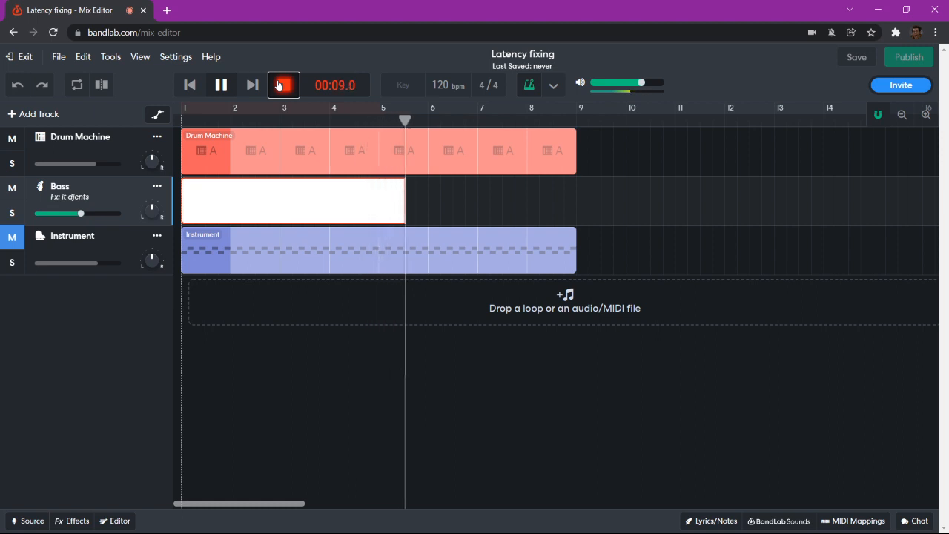
# - Finish the bass take, play it back, rewind, and open the recording in the clip editor
pyautogui.click(280, 85)
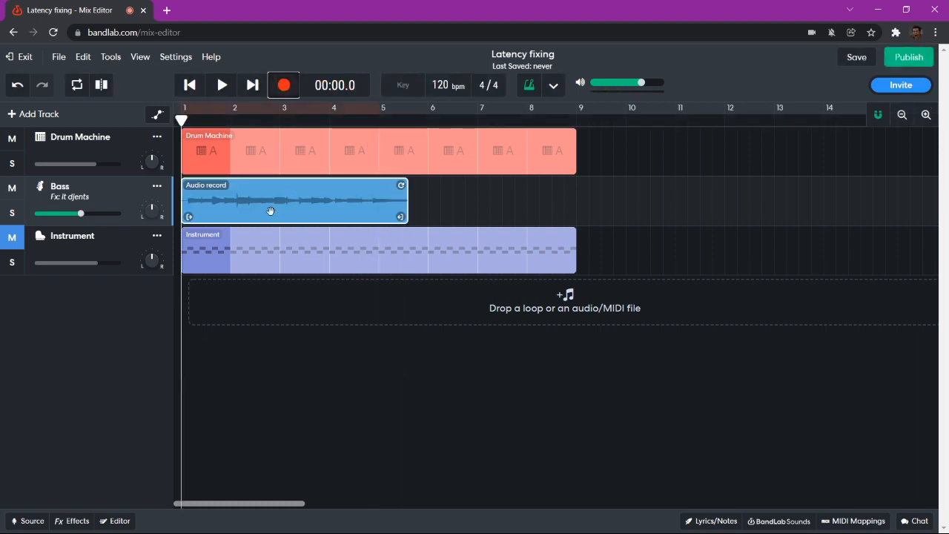
pyautogui.click(222, 86)
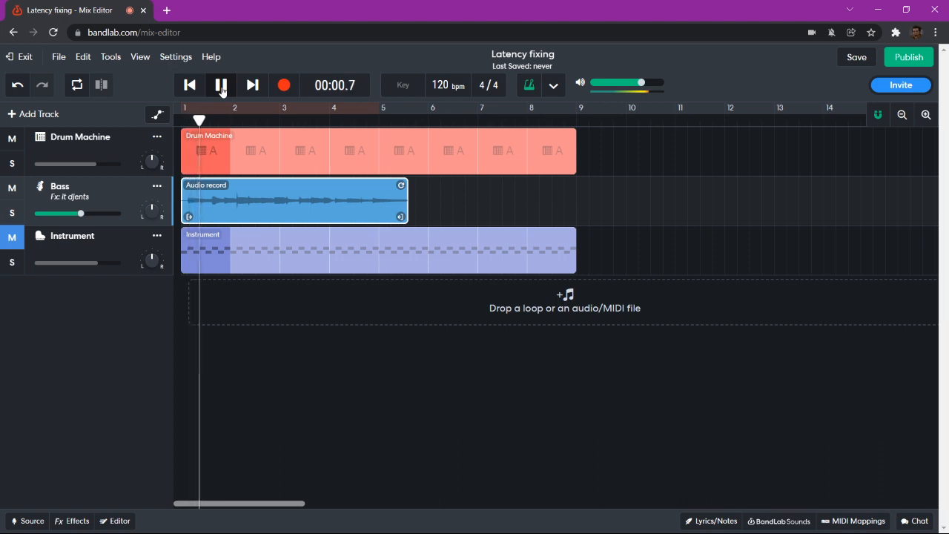
pyautogui.click(221, 86)
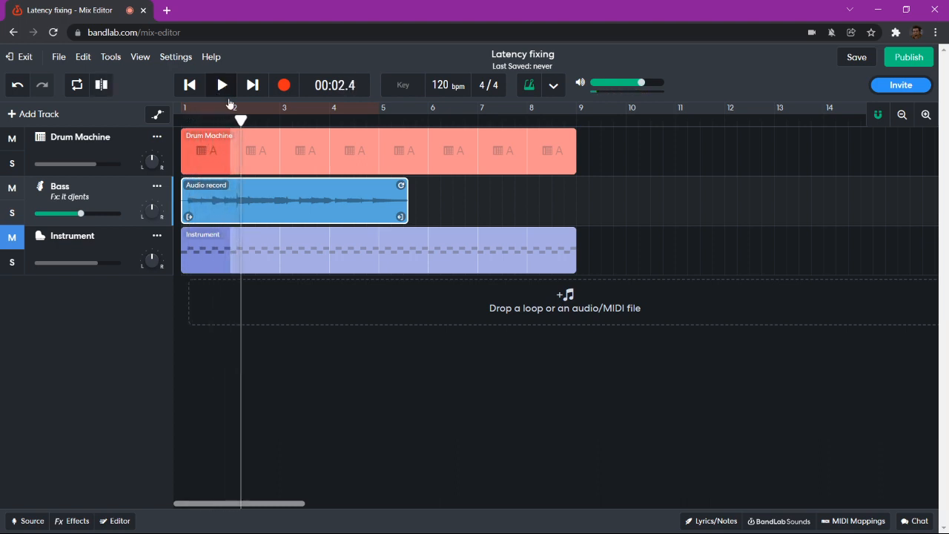
pyautogui.click(189, 85)
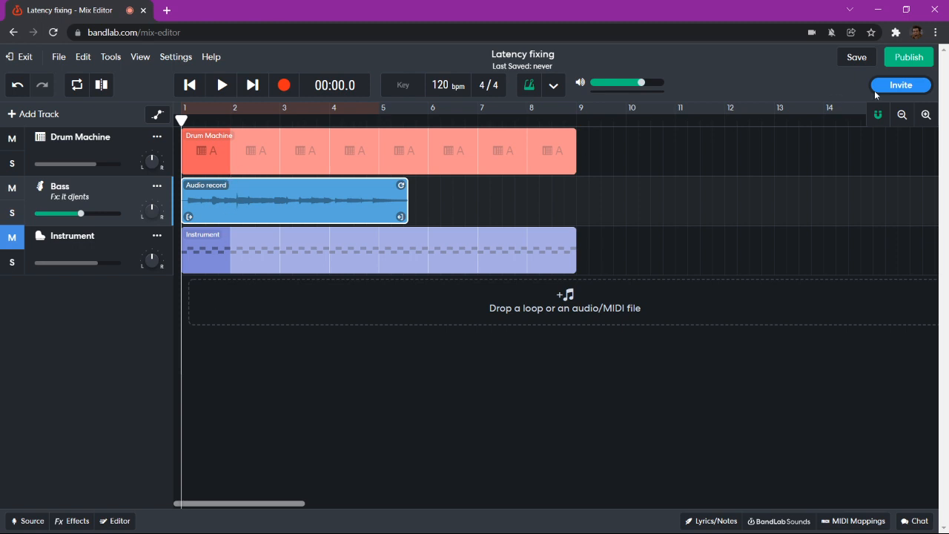
pyautogui.click(113, 521)
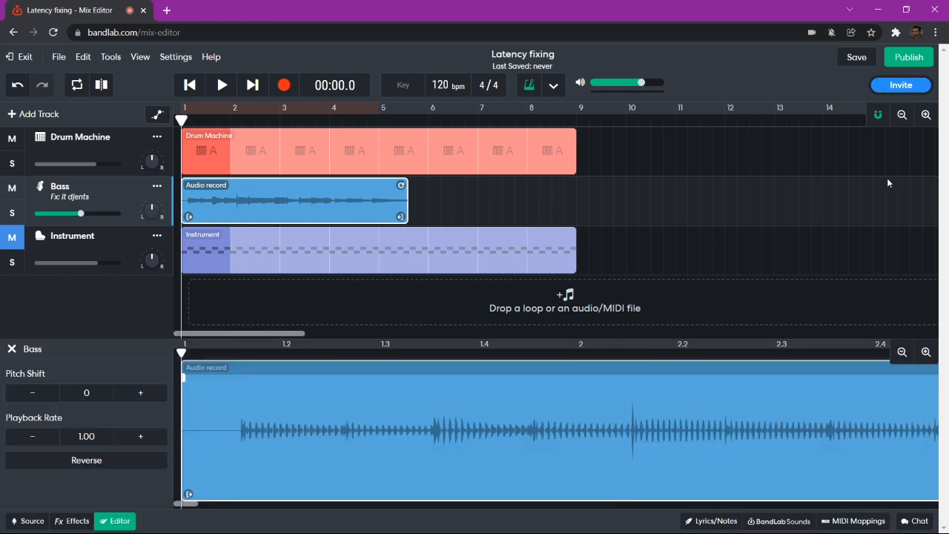
# - With snapping off, zoom into the bass waveform and trim the silent lead-in from its start
pyautogui.click(878, 115)
pyautogui.click(926, 353)
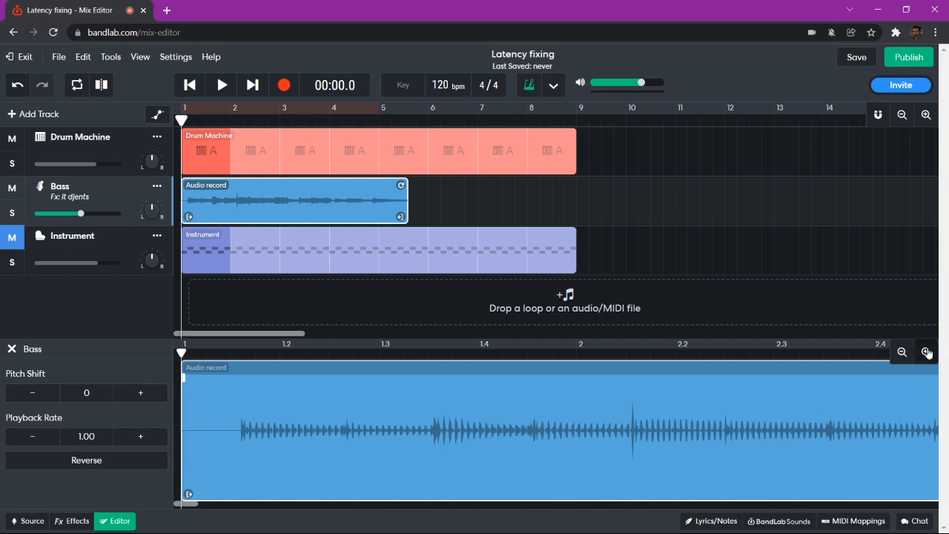
pyautogui.click(926, 353)
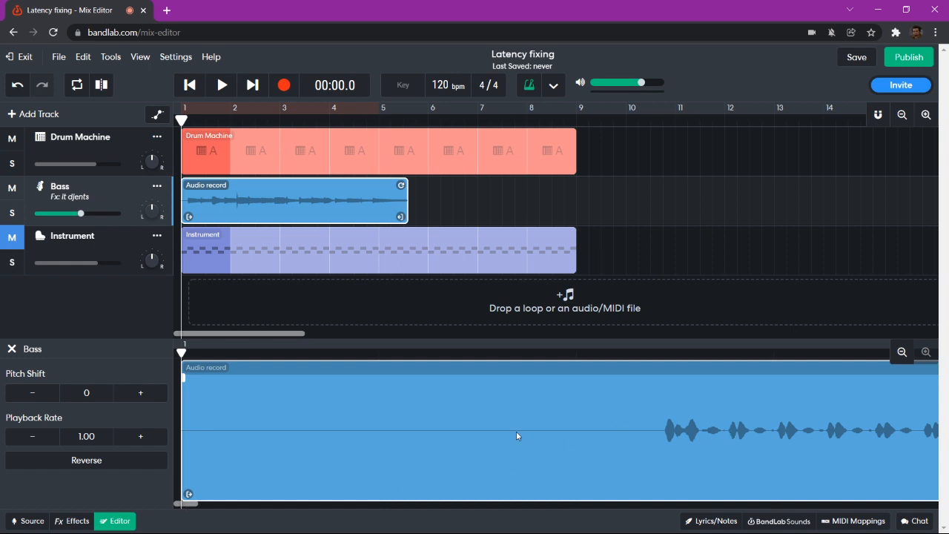
pyautogui.moveTo(190, 494); pyautogui.dragTo(672, 463)
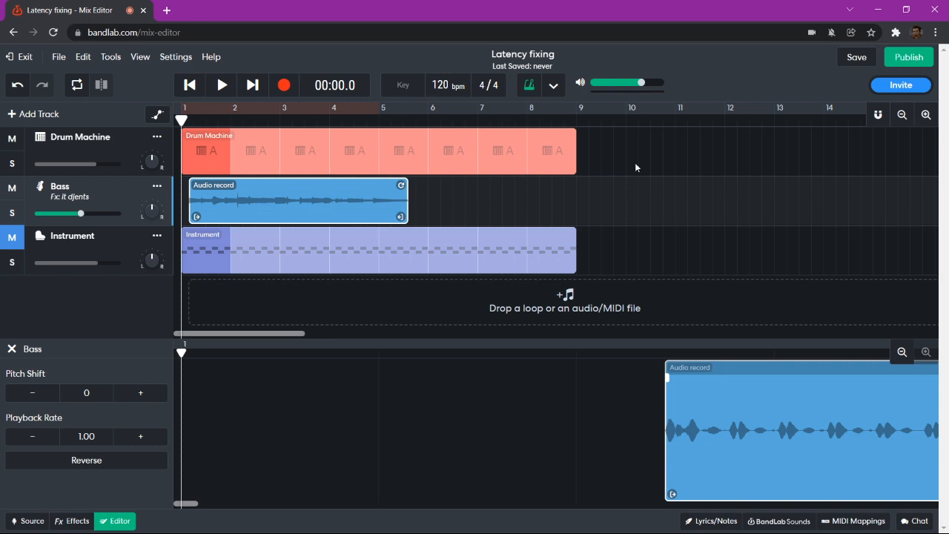
# - Turn snapping back on, shift the bass clip along the track, and change the snap mode
pyautogui.click(878, 117)
pyautogui.moveTo(302, 215); pyautogui.dragTo(344, 213)
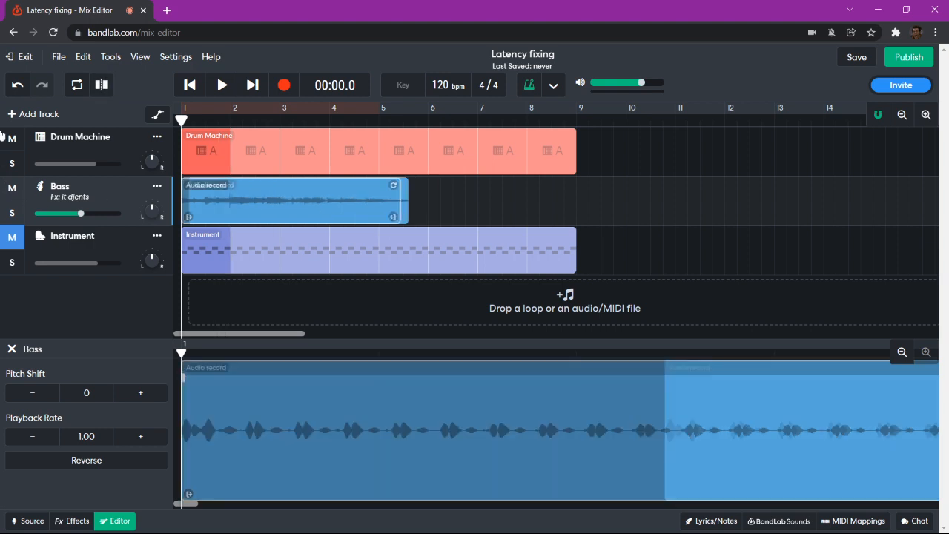
pyautogui.moveTo(282, 201); pyautogui.dragTo(305, 202)
pyautogui.click(877, 117)
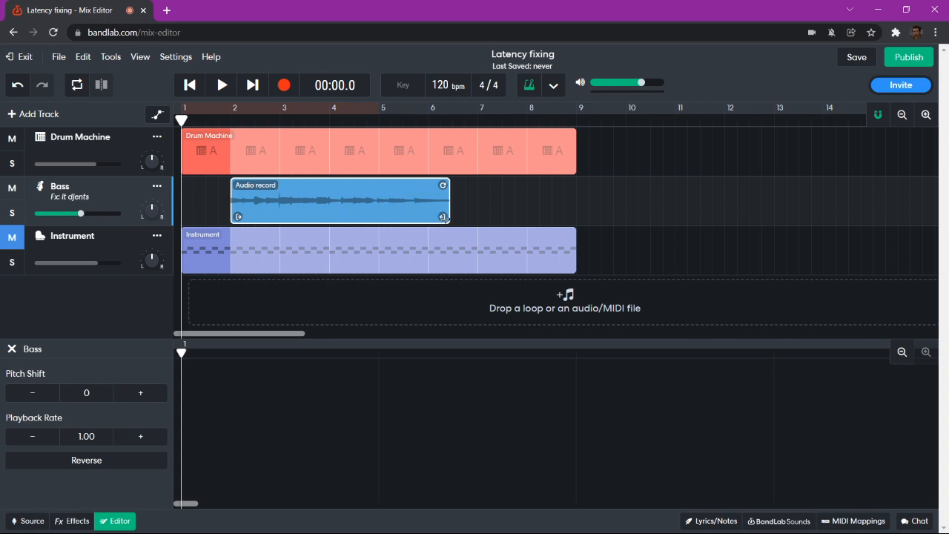
# - Close the Editor panel, shorten the bass clip to four bars, and move it to bar 1
pyautogui.click(118, 520)
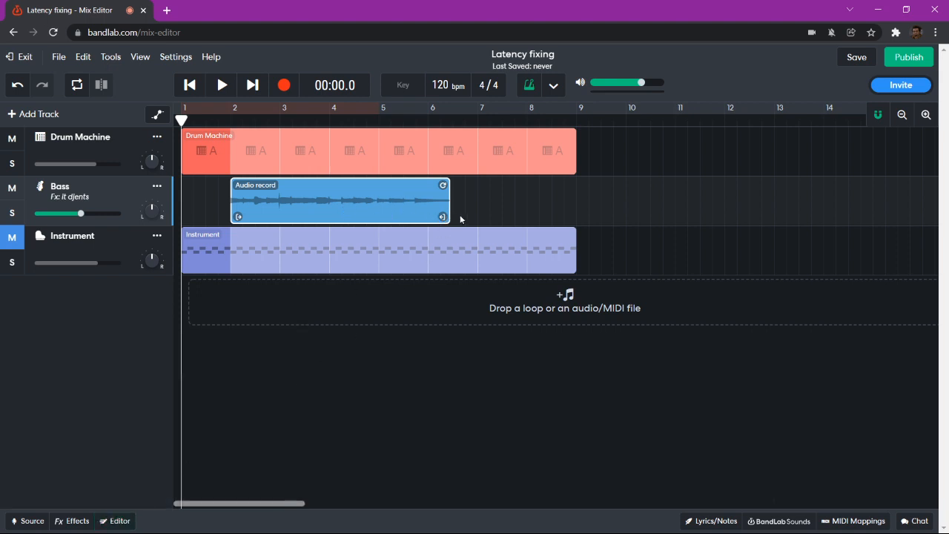
pyautogui.moveTo(443, 216); pyautogui.dragTo(421, 217)
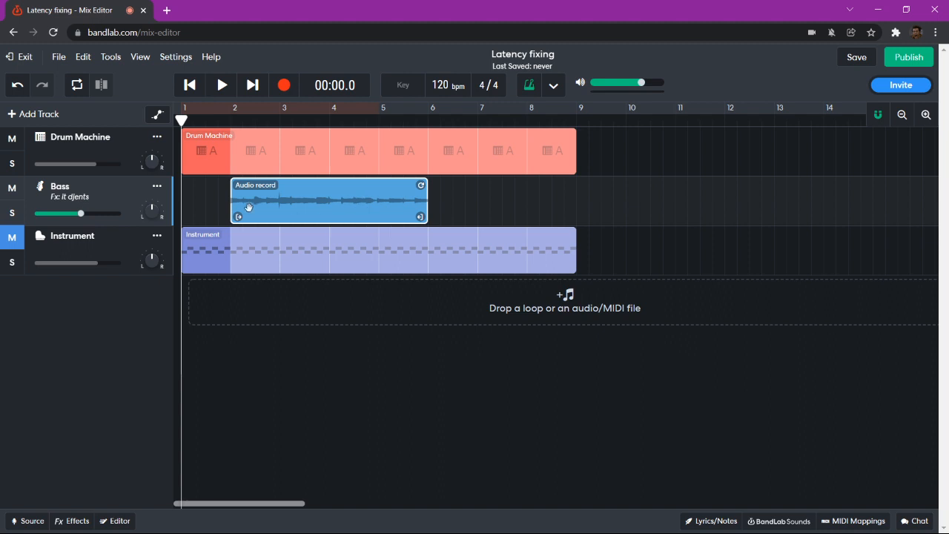
pyautogui.moveTo(380, 206); pyautogui.dragTo(272, 212)
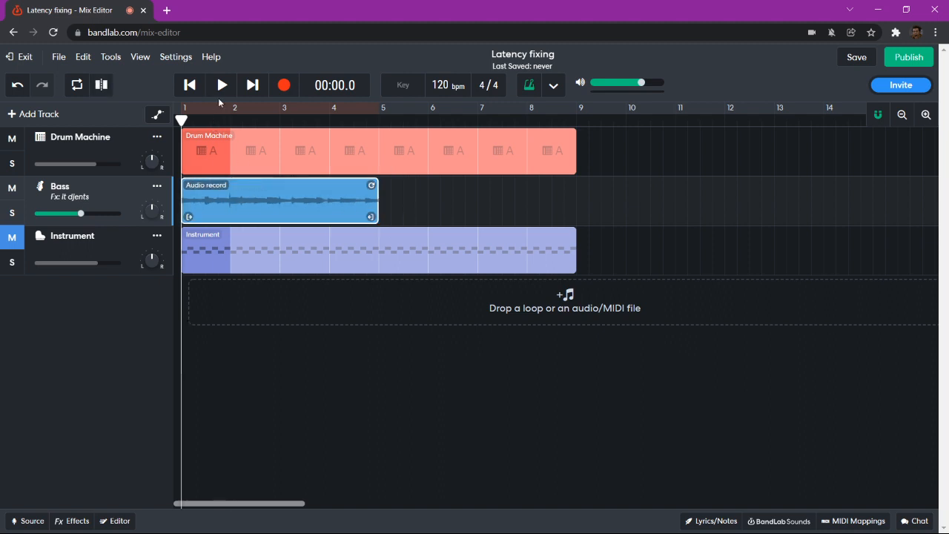
# - Check the bass alignment by playback, then loop the bass clip to bar 9 and rewind
pyautogui.click(223, 85)
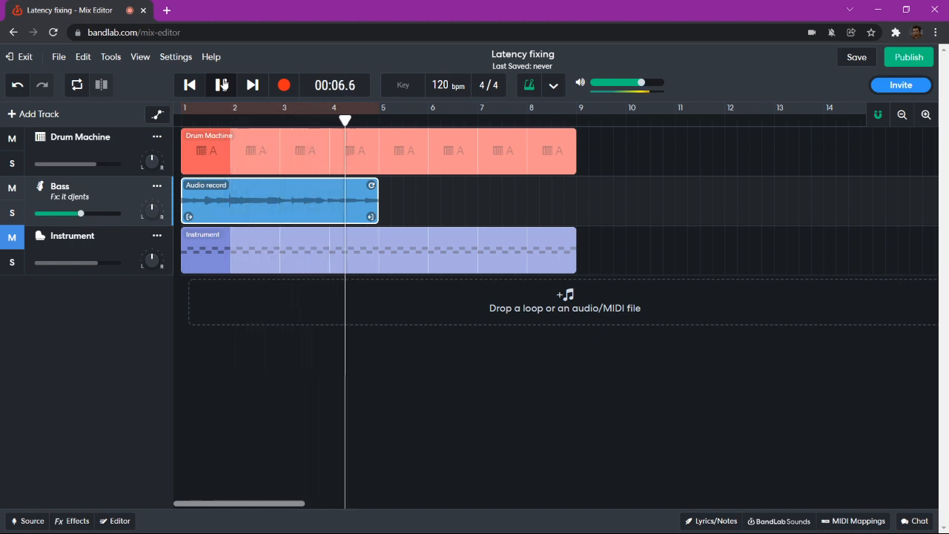
pyautogui.click(223, 85)
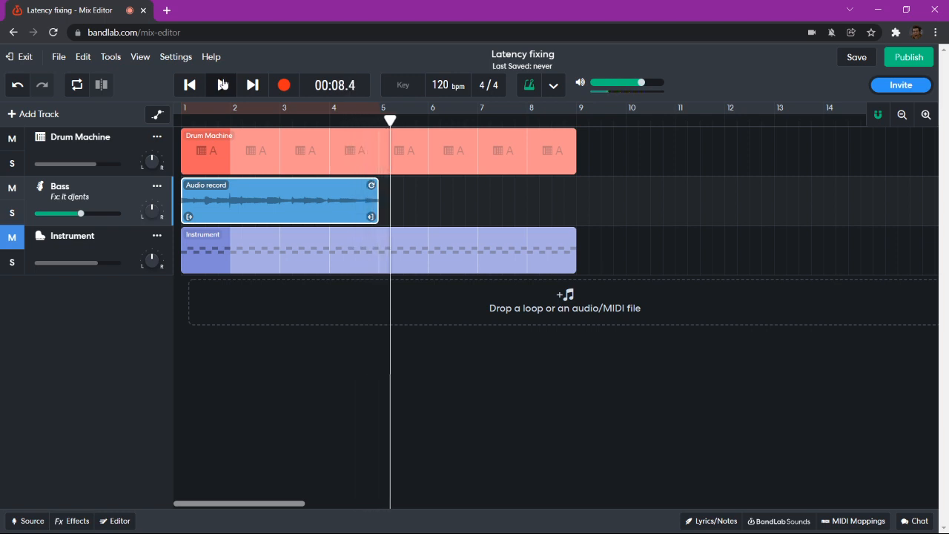
pyautogui.moveTo(370, 185); pyautogui.dragTo(576, 185)
pyautogui.click(189, 85)
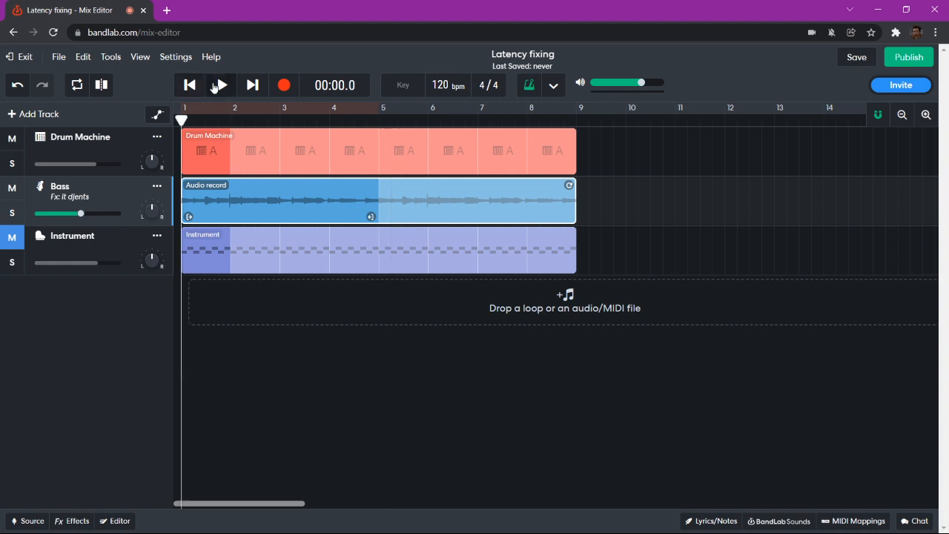
# - Play the three-track song, switch the metronome off, rewind, and select the Instrument track
pyautogui.click(223, 84)
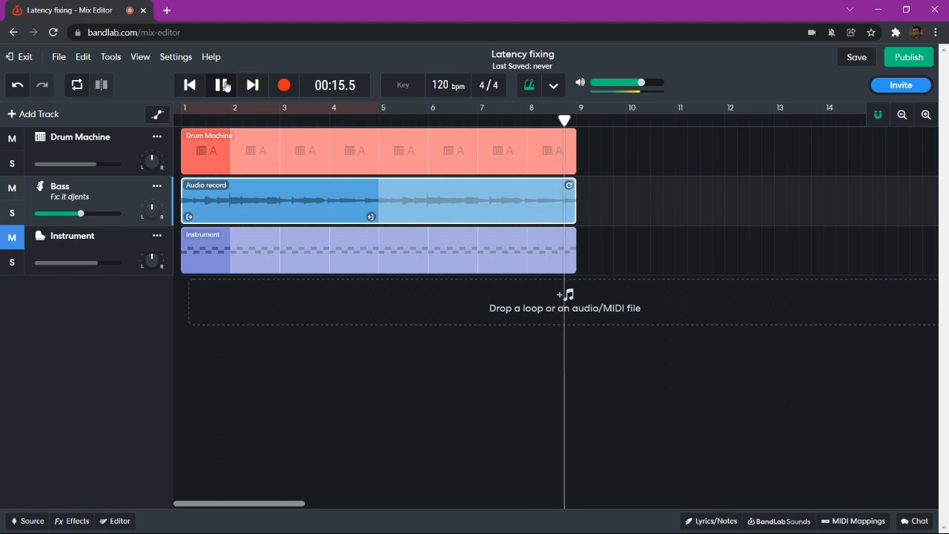
pyautogui.click(529, 84)
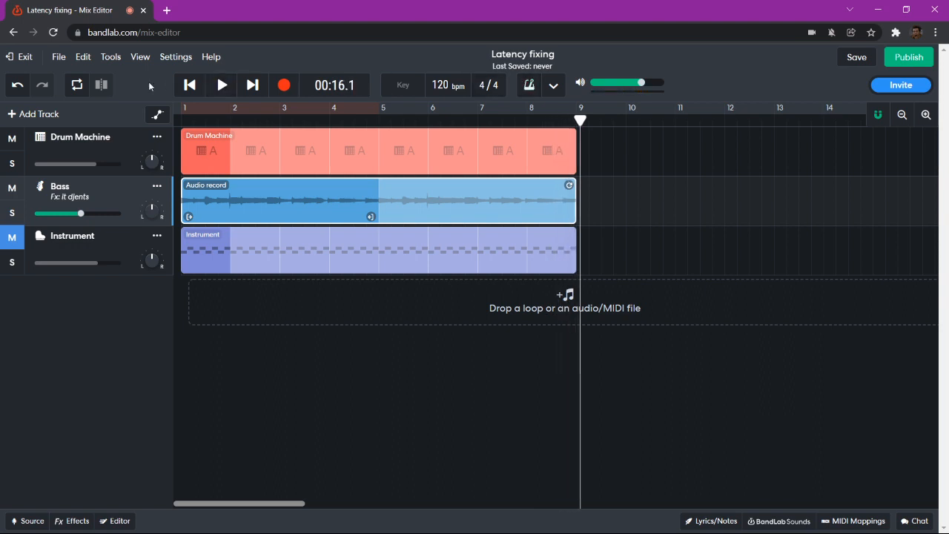
pyautogui.click(189, 85)
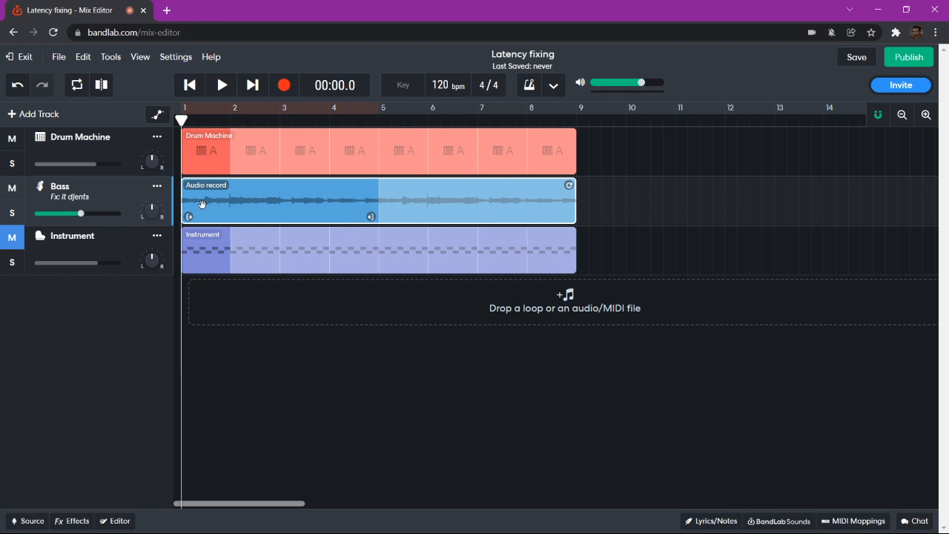
pyautogui.click(100, 249)
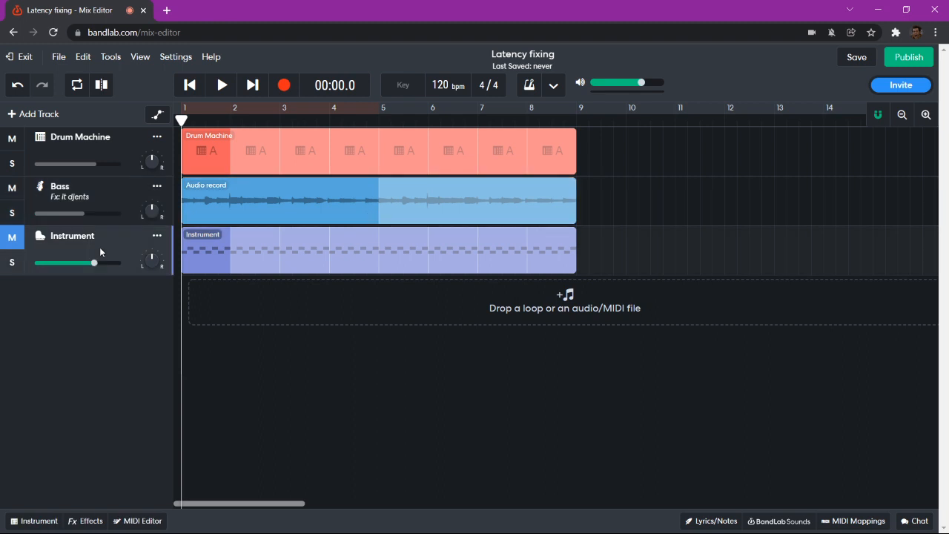
pyautogui.click(118, 199)
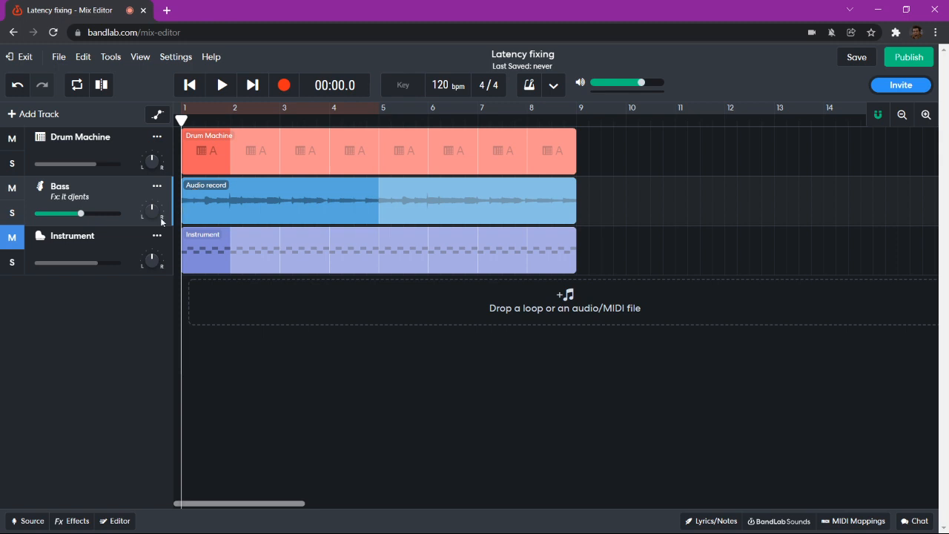
pyautogui.click(97, 250)
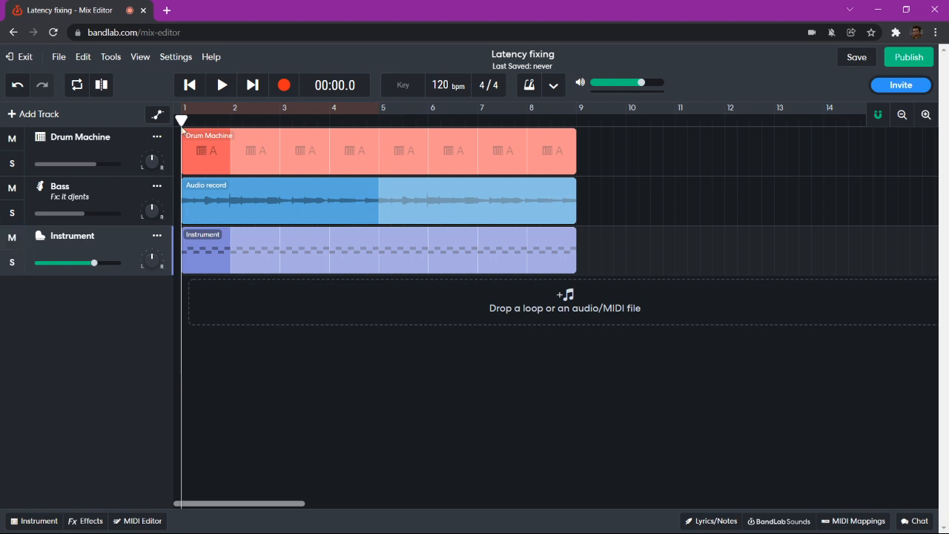
pyautogui.click(227, 85)
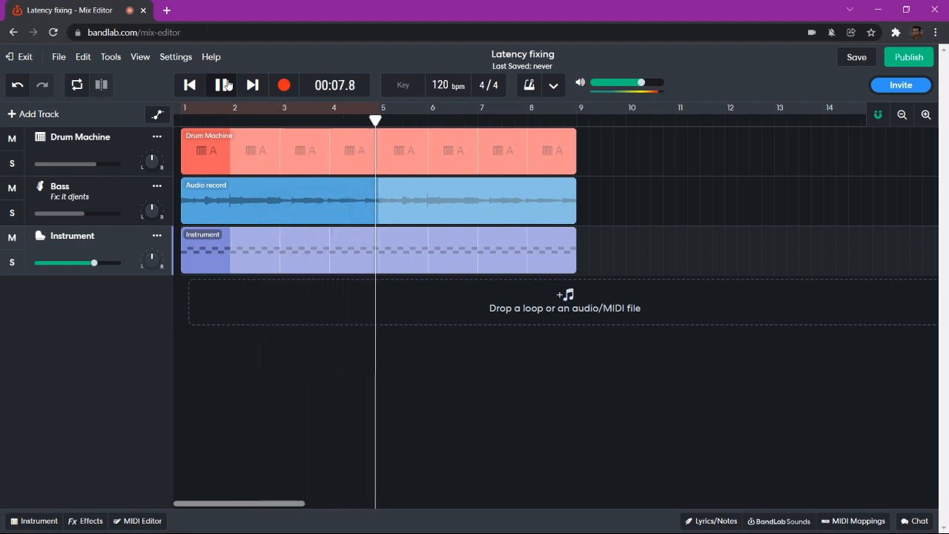
pyautogui.click(226, 84)
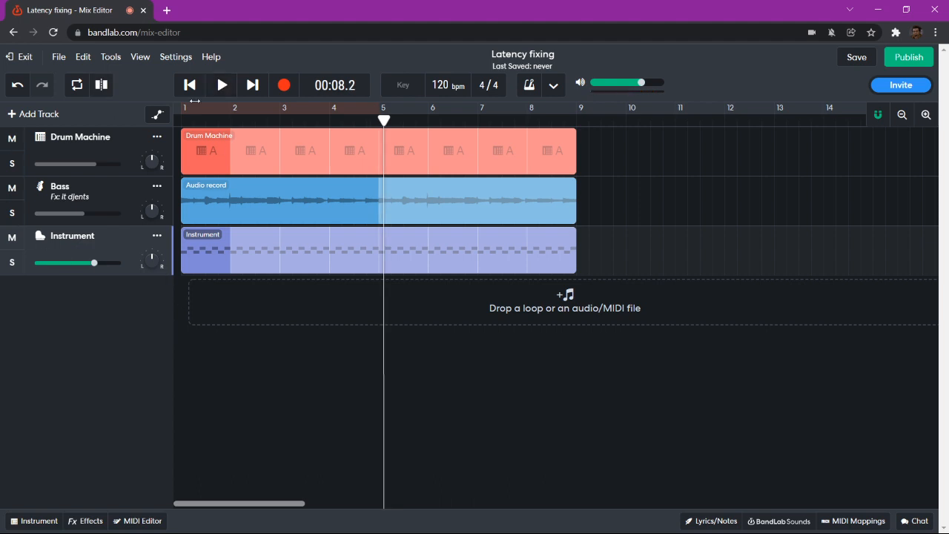
pyautogui.click(190, 85)
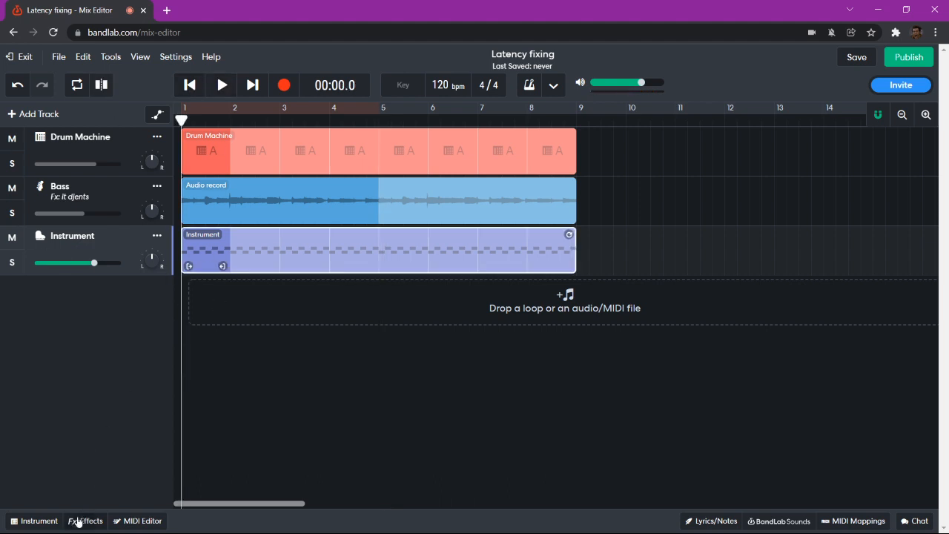
# - In the Instrument's MIDI Editor, zoom out three times, adjust the region end, and apply Humanize
pyautogui.click(138, 522)
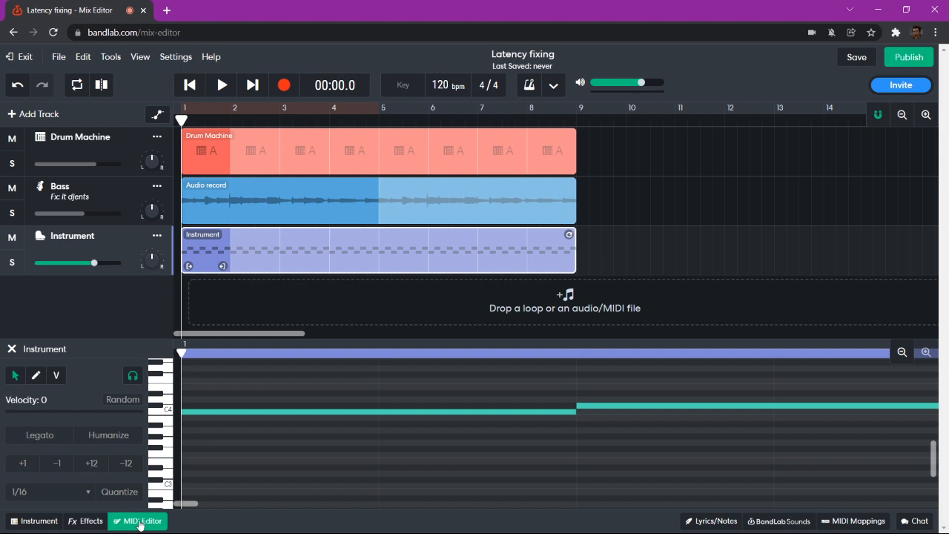
pyautogui.click(902, 353)
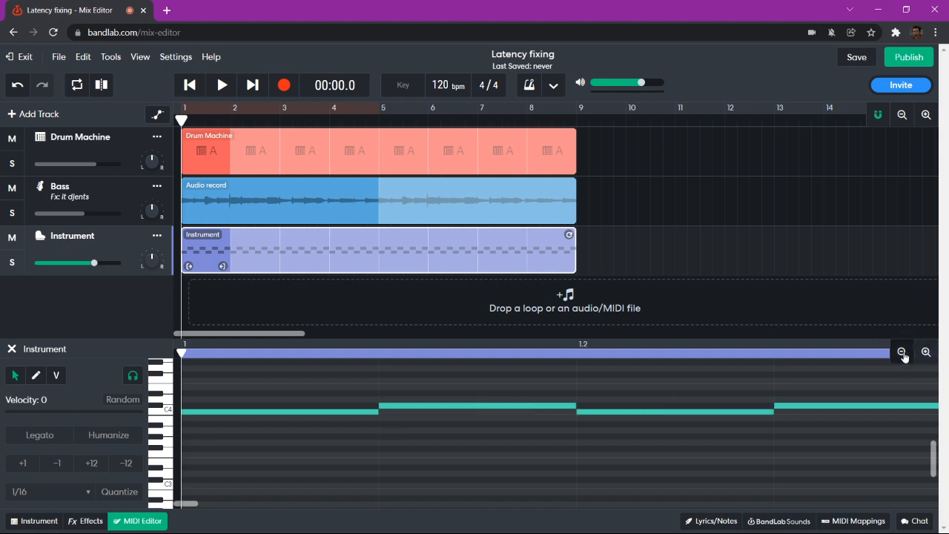
pyautogui.click(903, 353)
pyautogui.click(903, 353)
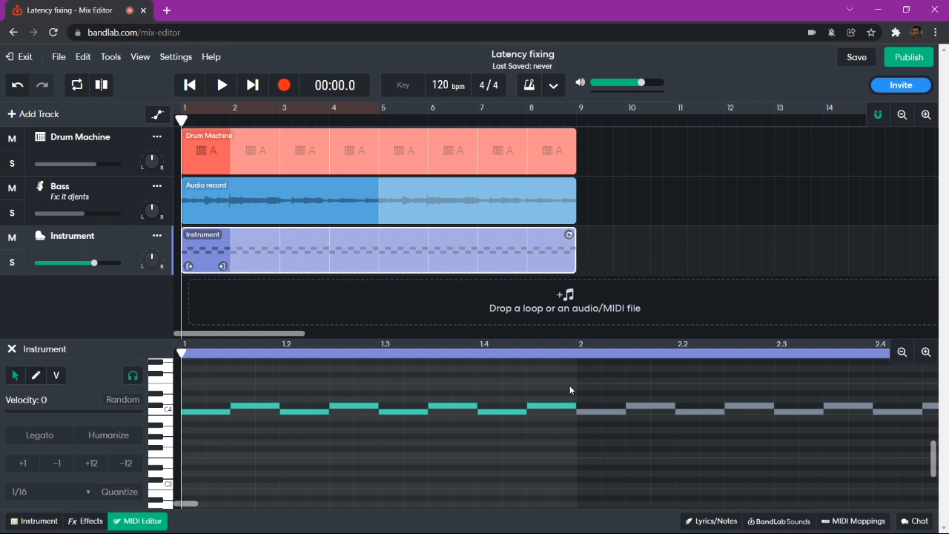
pyautogui.moveTo(574, 389); pyautogui.dragTo(176, 440)
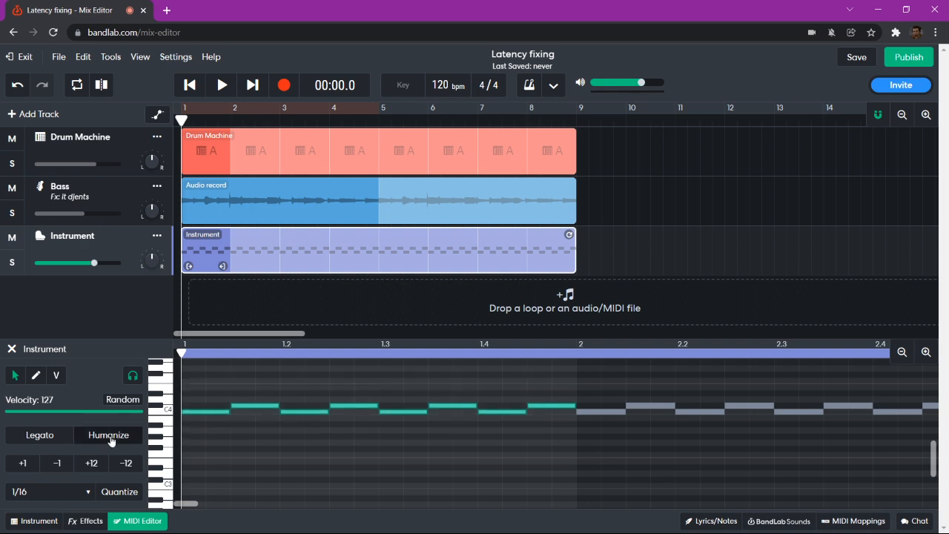
pyautogui.click(110, 439)
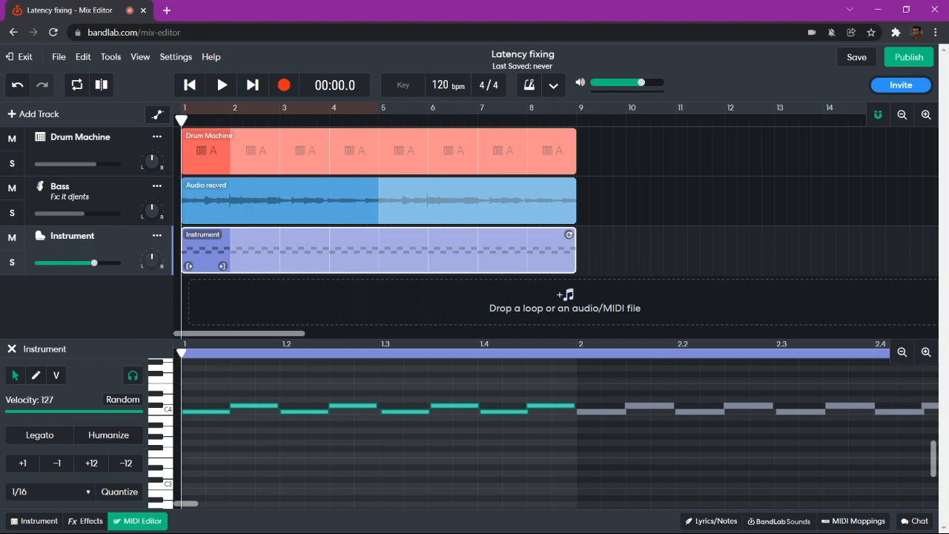
pyautogui.click(223, 88)
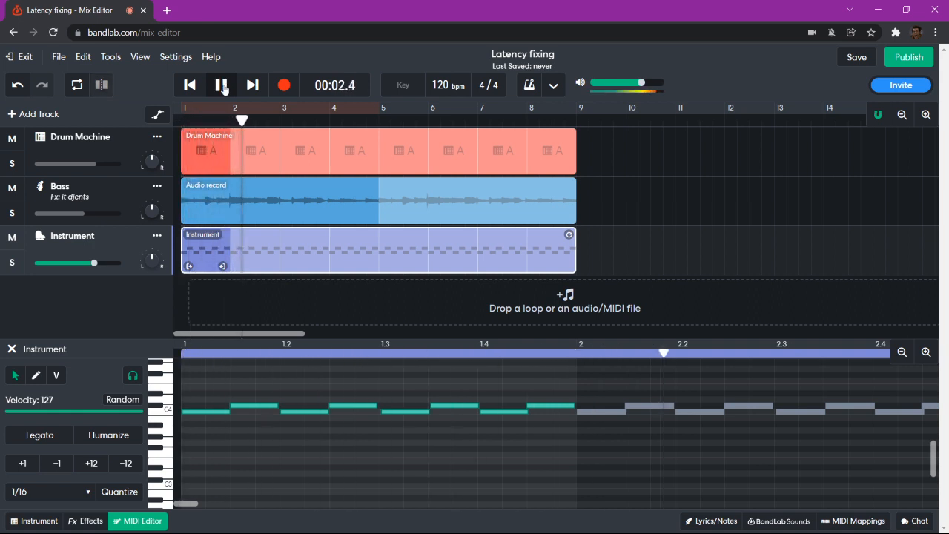
pyautogui.click(223, 86)
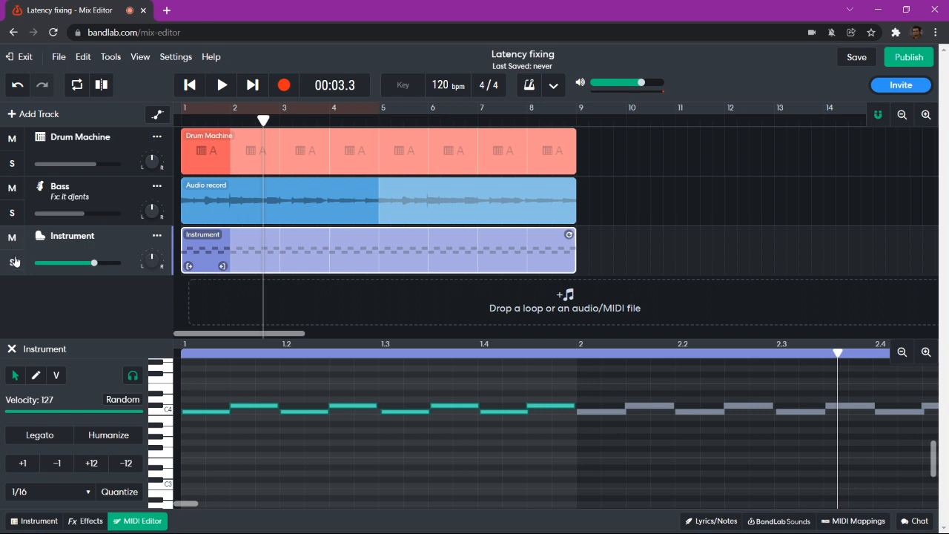
pyautogui.click(14, 261)
pyautogui.click(190, 85)
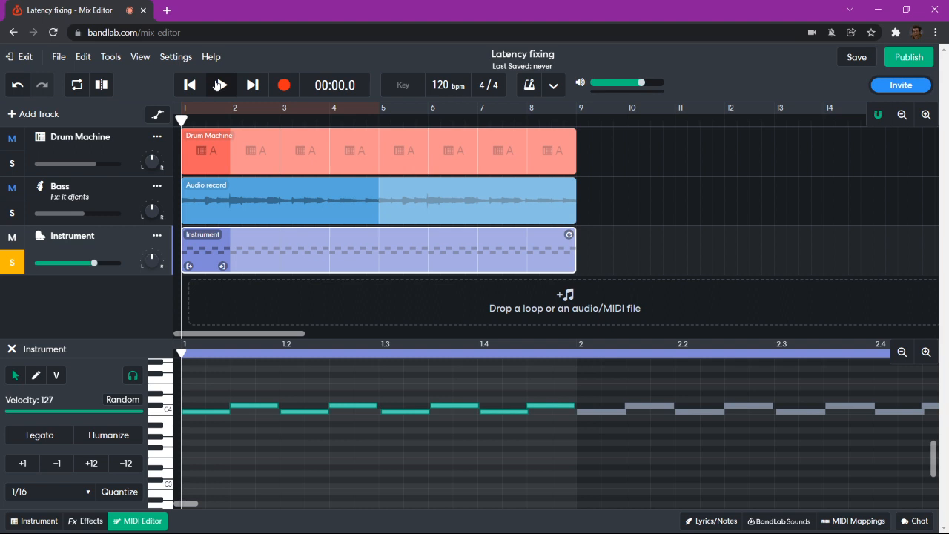
pyautogui.click(219, 85)
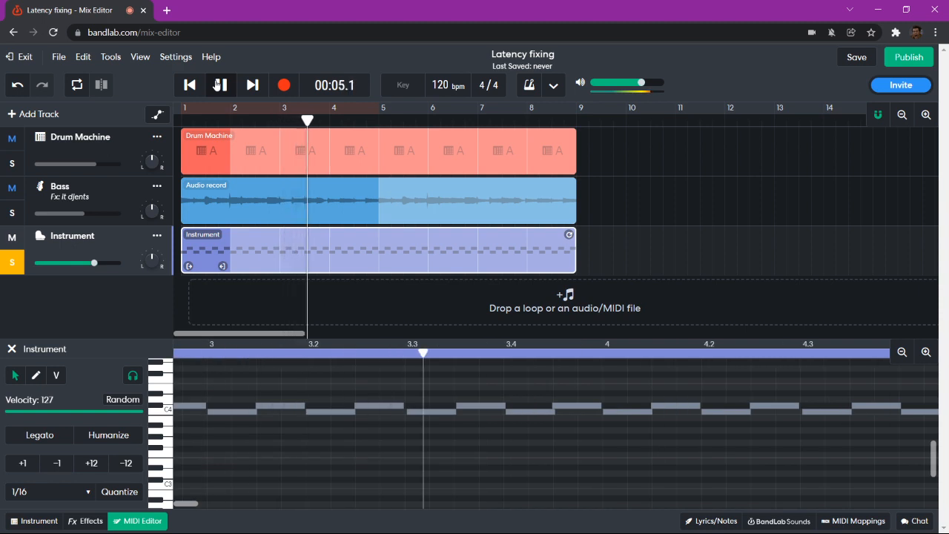
pyautogui.click(217, 84)
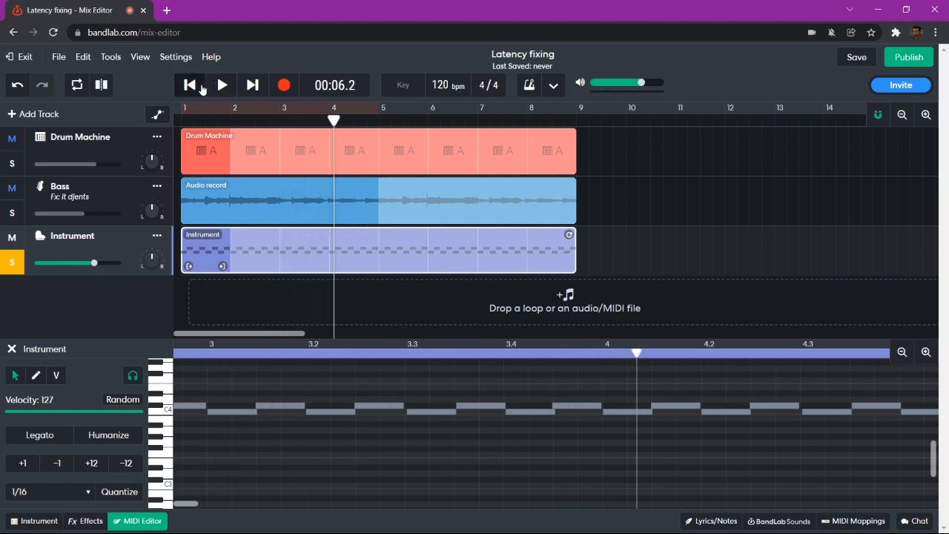
pyautogui.click(190, 85)
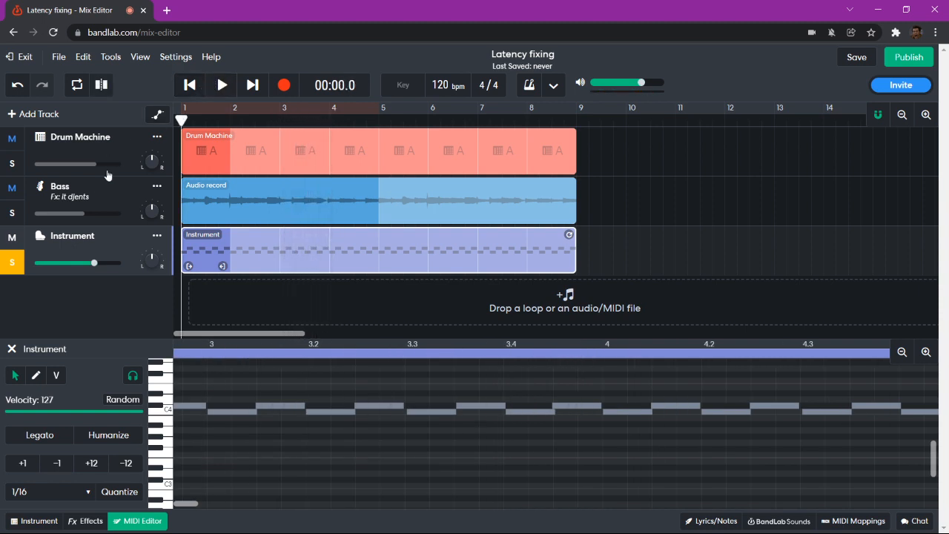
pyautogui.click(12, 263)
# - Close the MIDI Editor and play the full three-track mix to audition it
pyautogui.click(138, 521)
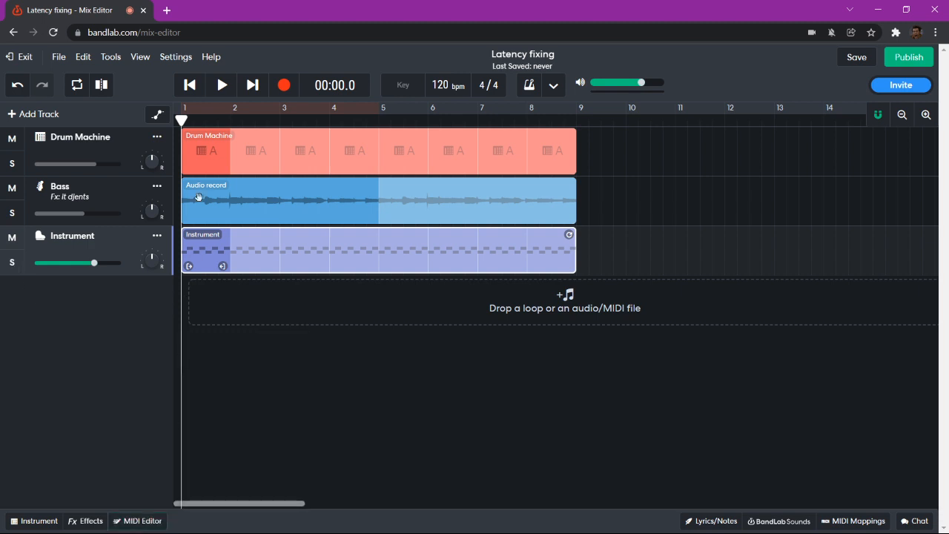
pyautogui.click(220, 86)
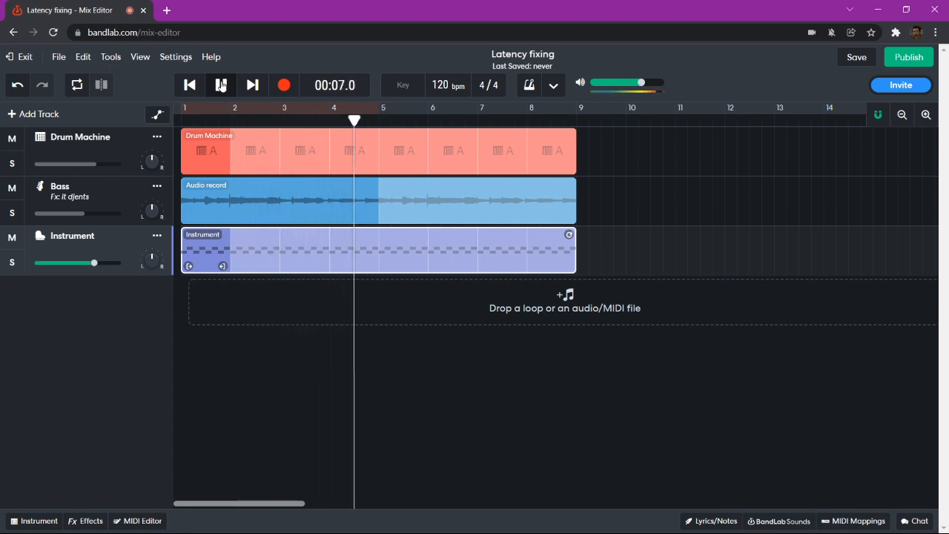
pyautogui.click(221, 85)
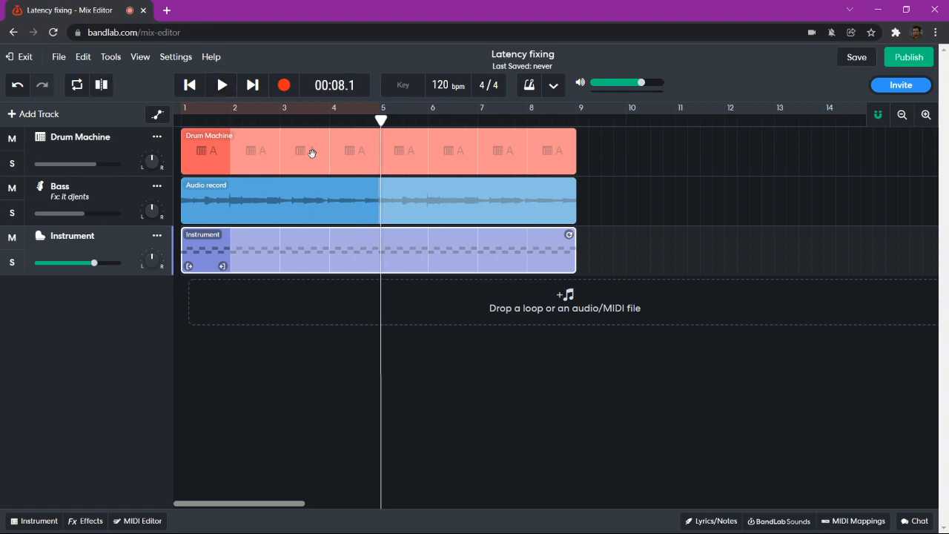